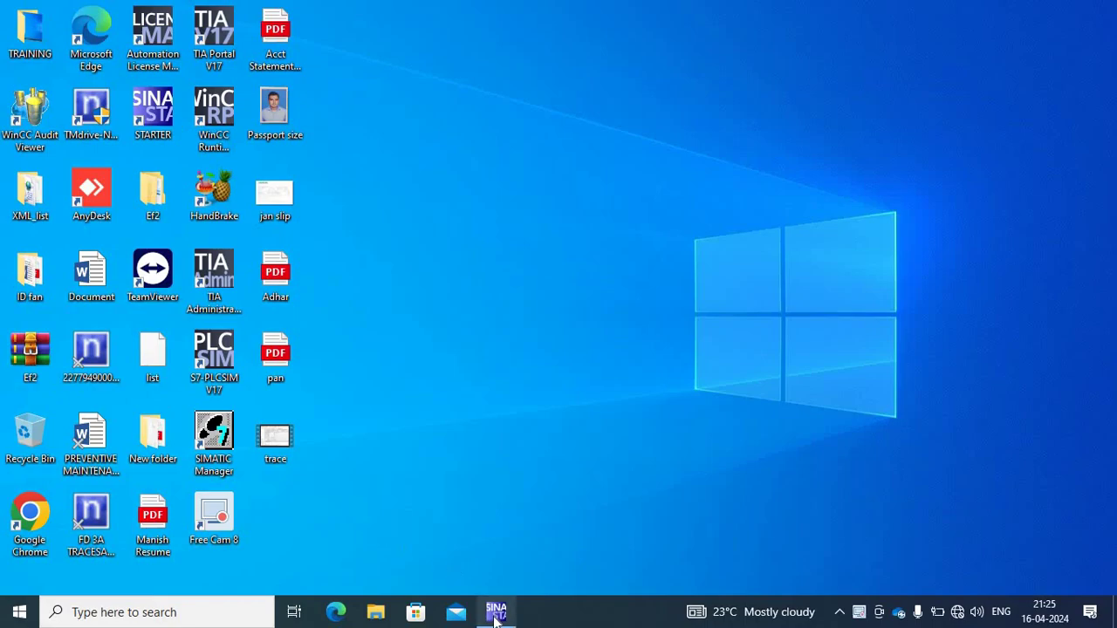
Restore the STARTER project window showing the blue drive's offline expert parameter list.
left_click(496, 613)
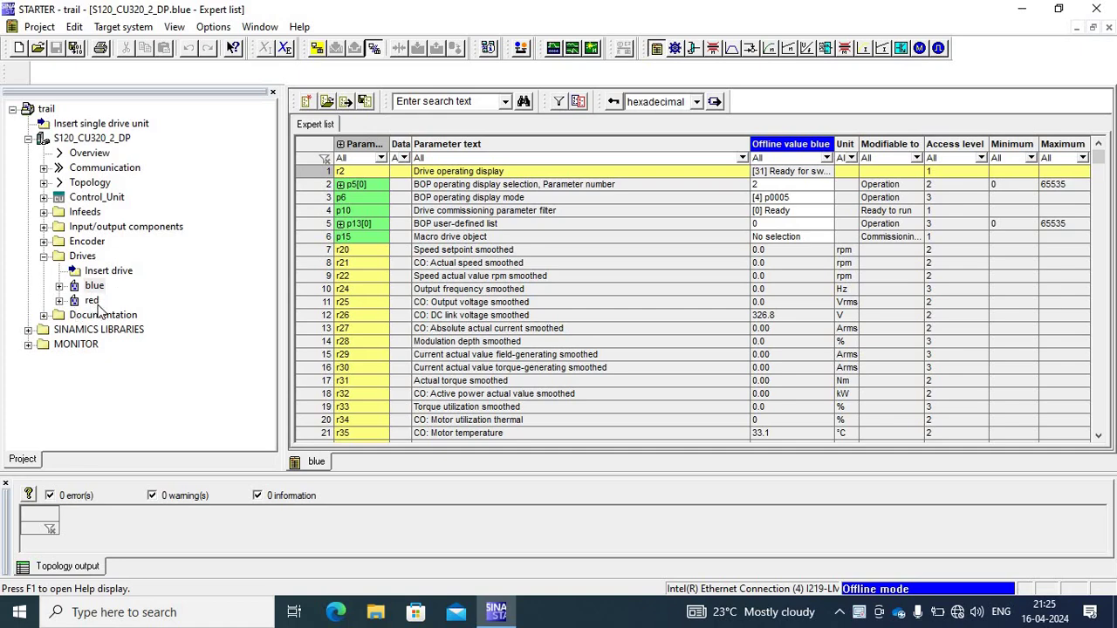
Open the blue drive's Expert list and start a parameter comparison for it.
left_click(59, 286)
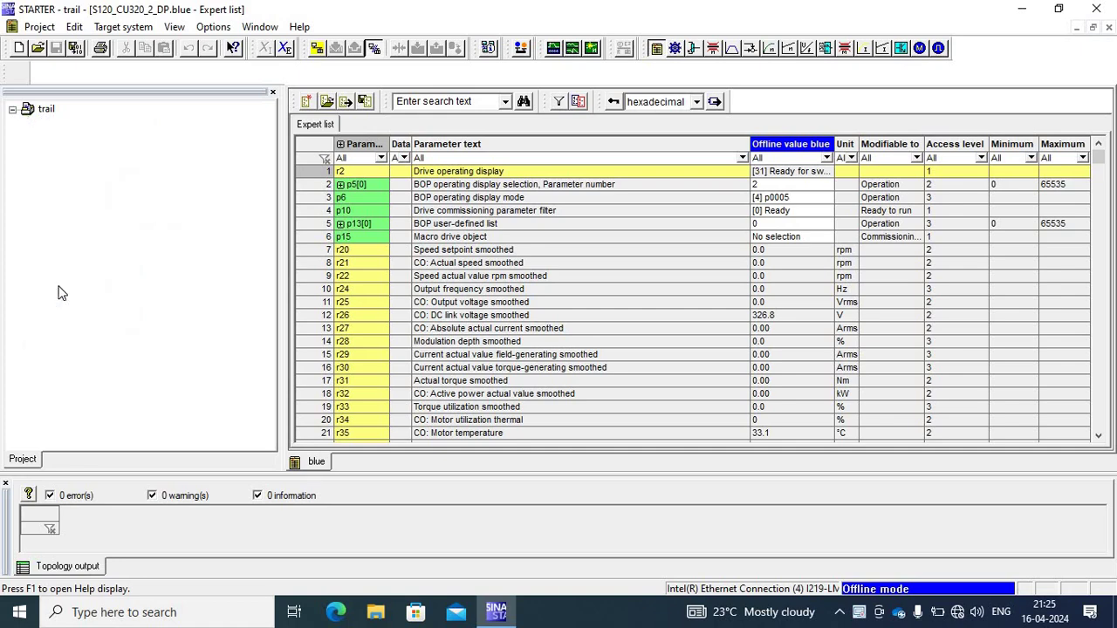
left_click(120, 241)
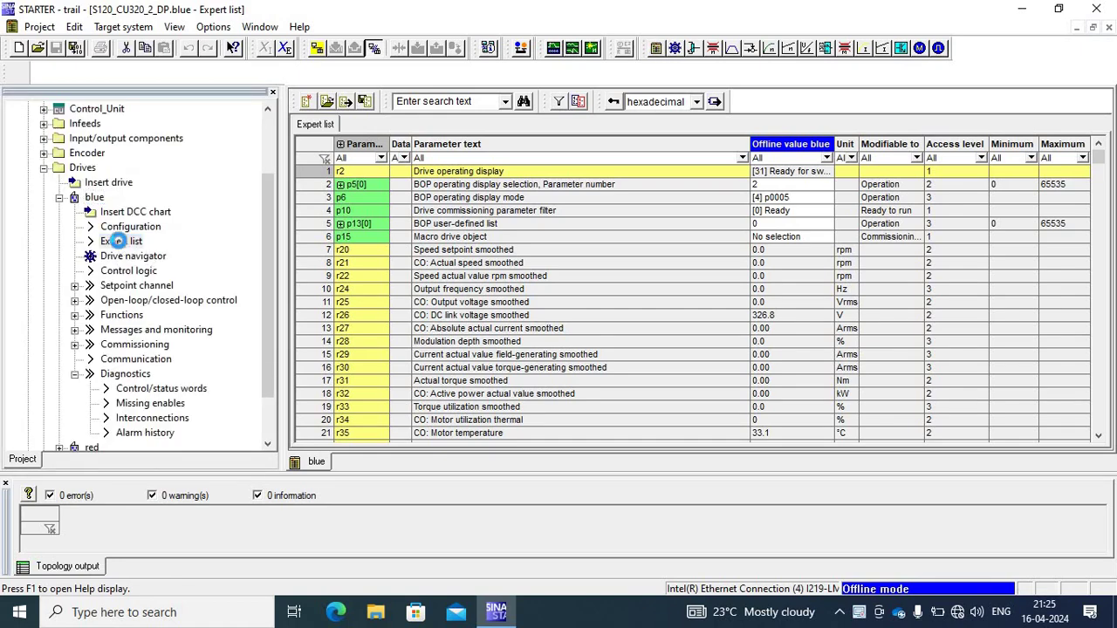
left_click(578, 102)
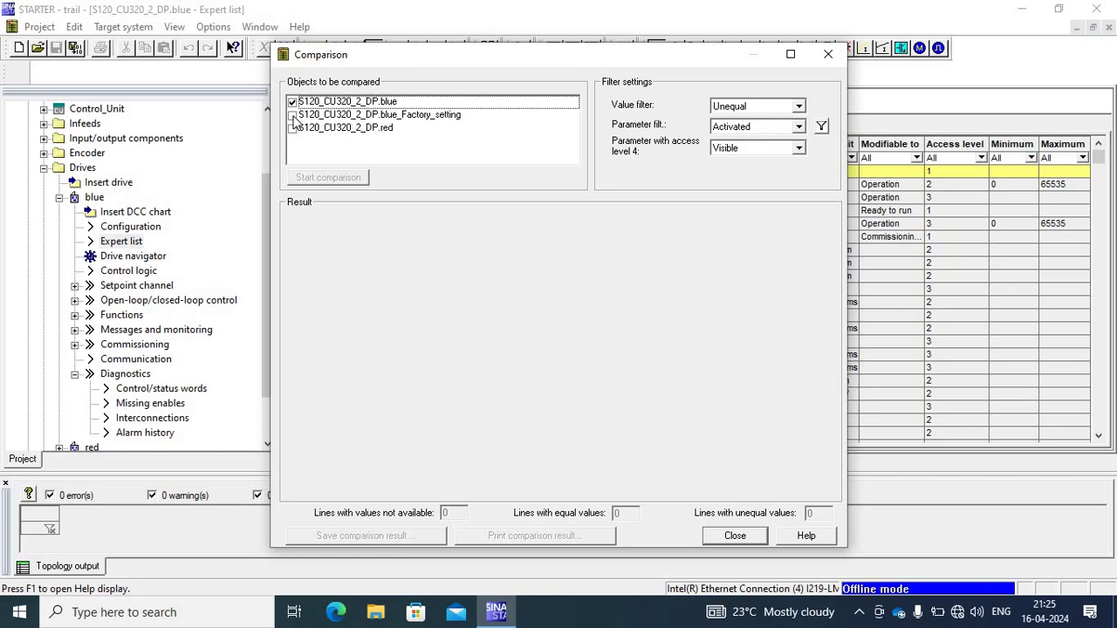
Compare blue against blue_Factory_setting with the Unequal value filter, yielding 1479 lines.
left_click(293, 116)
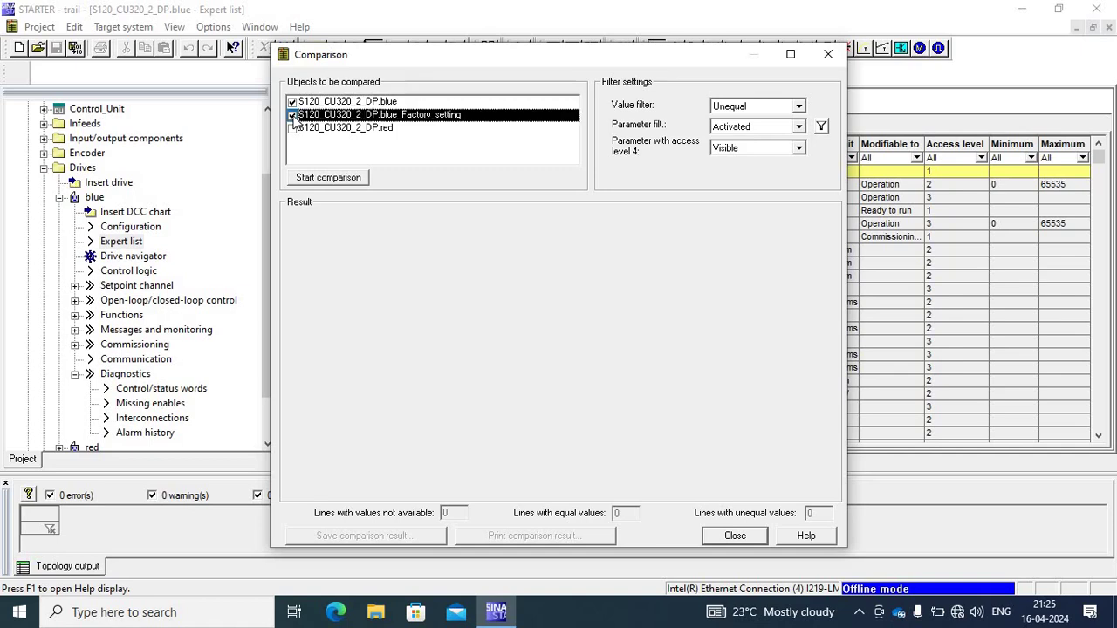
left_click(799, 107)
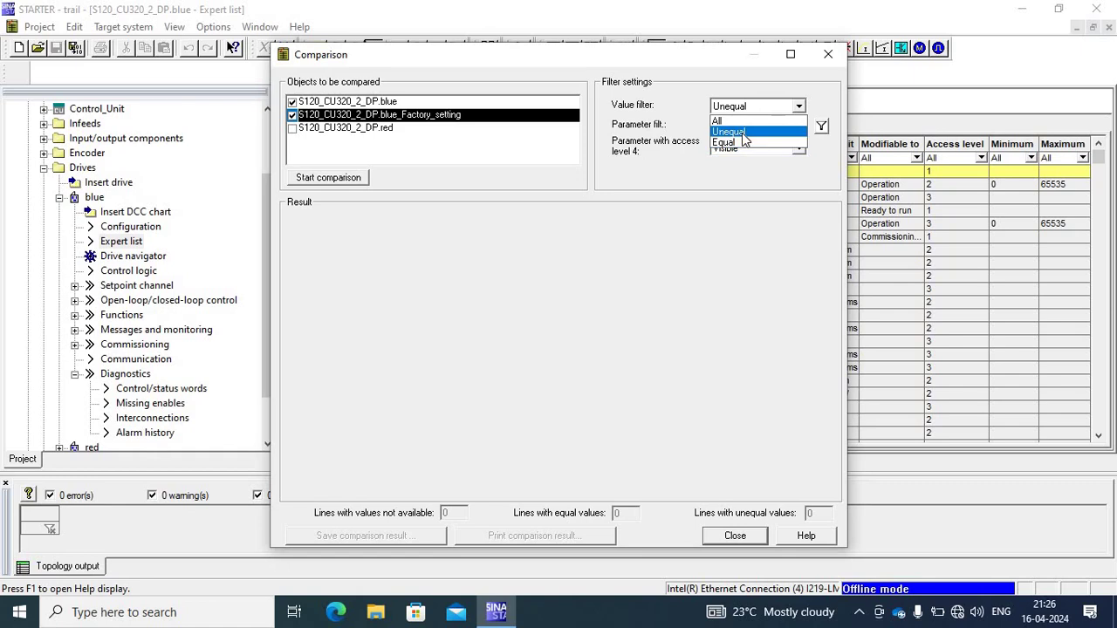
left_click(744, 133)
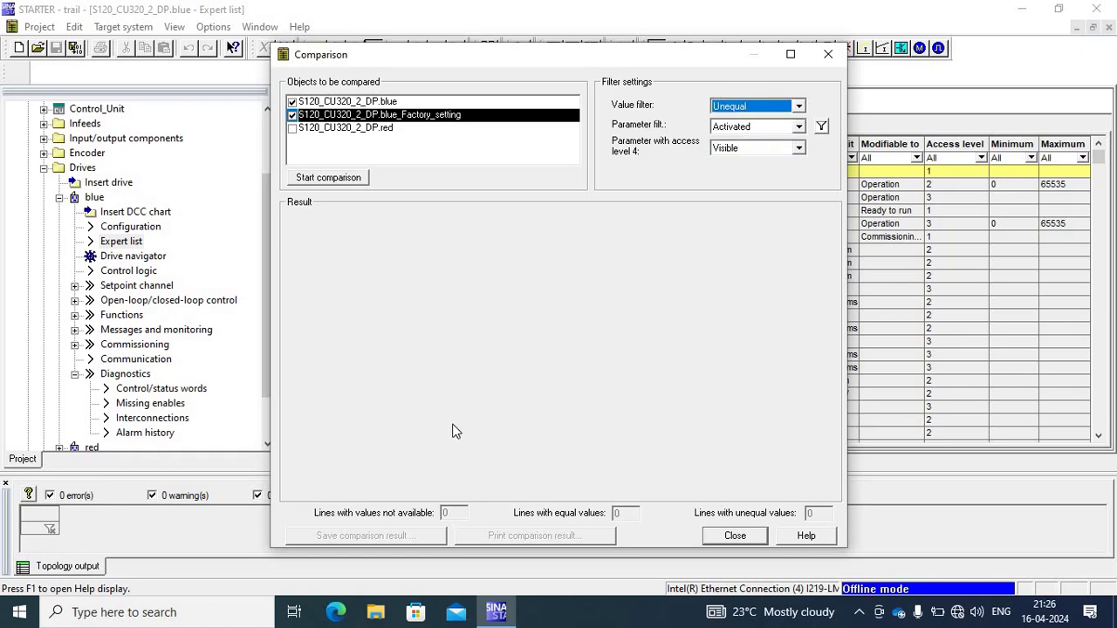
left_click(330, 178)
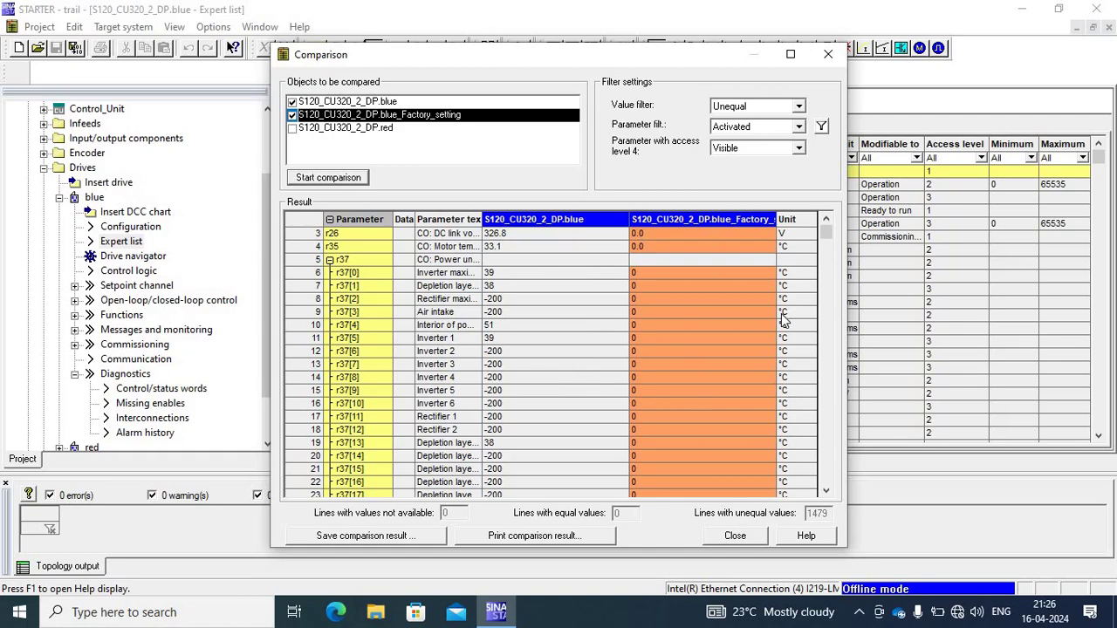
Switch the value filter to Equal (11299 lines), then to All.
left_click_drag(829, 242, 796, 103)
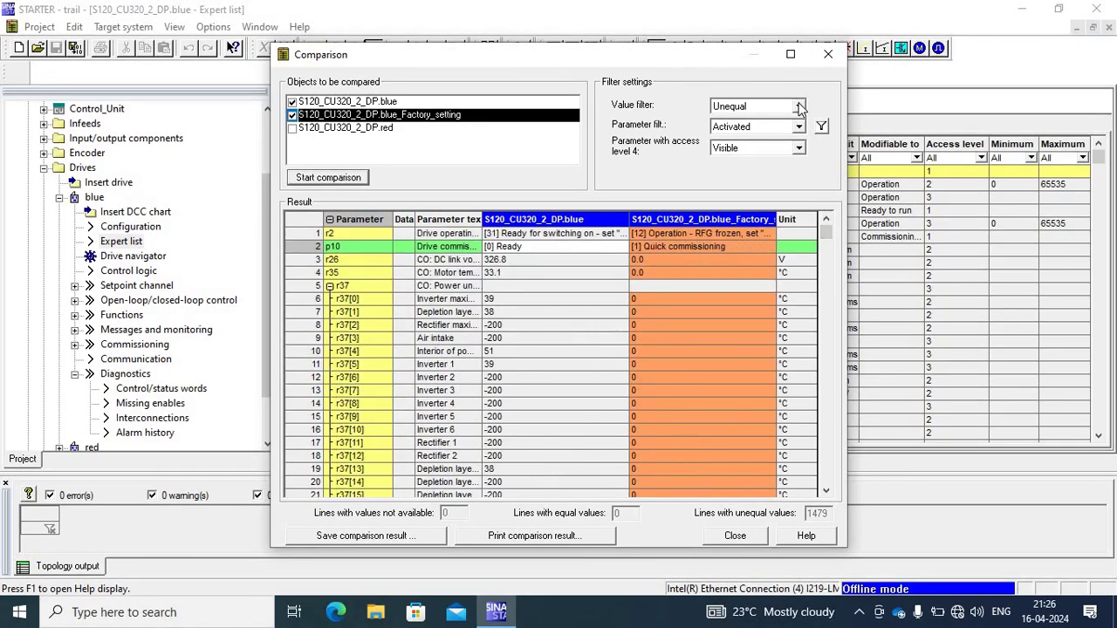
left_click(799, 107)
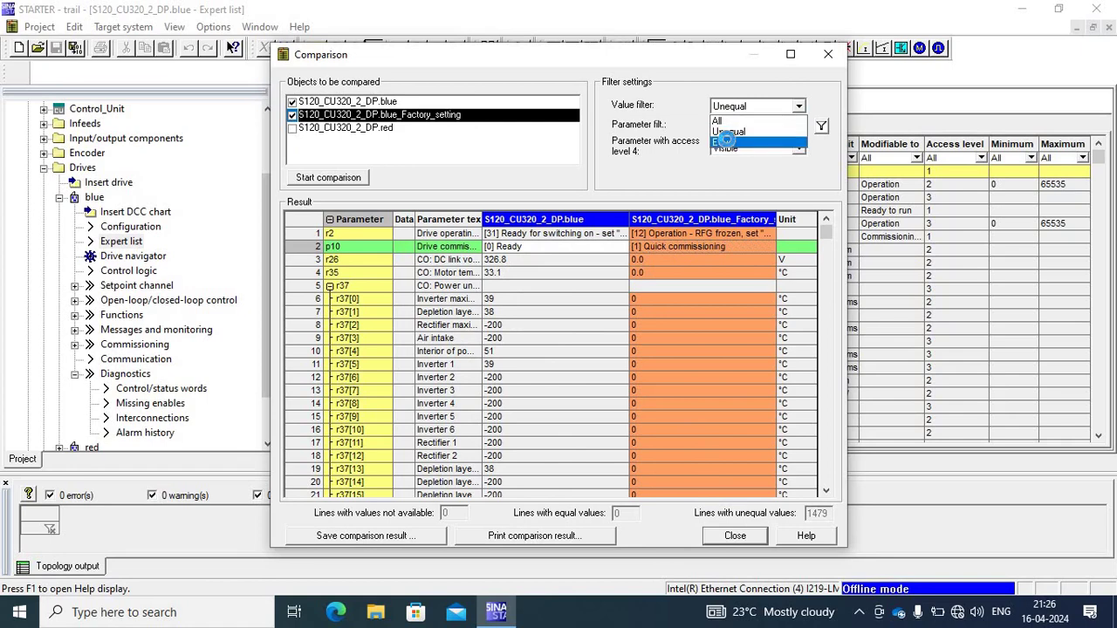
left_click(726, 140)
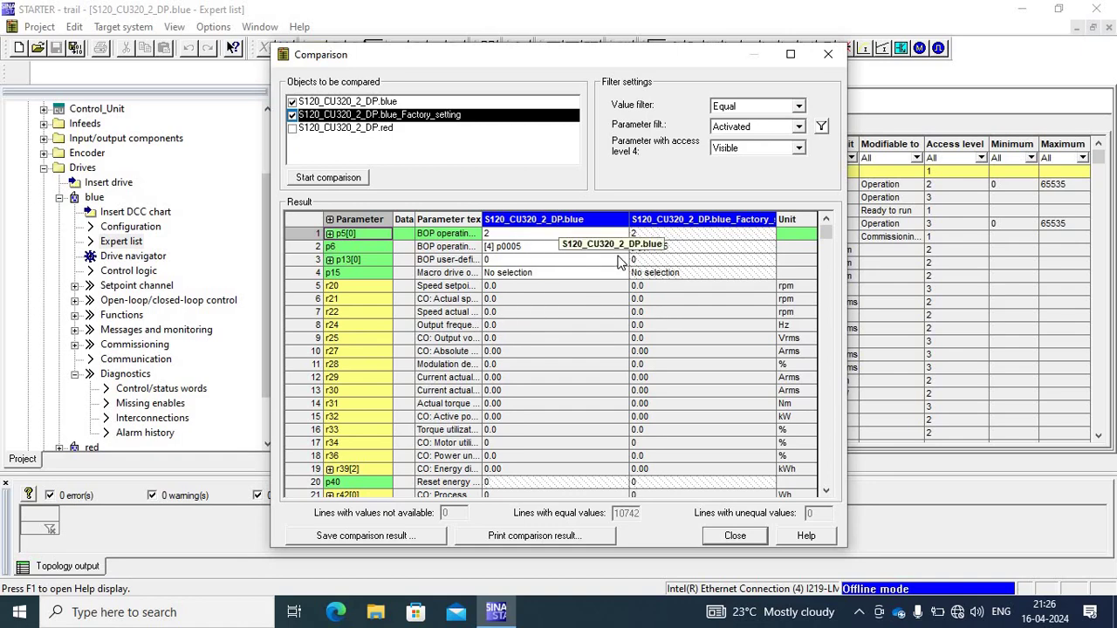
left_click(799, 109)
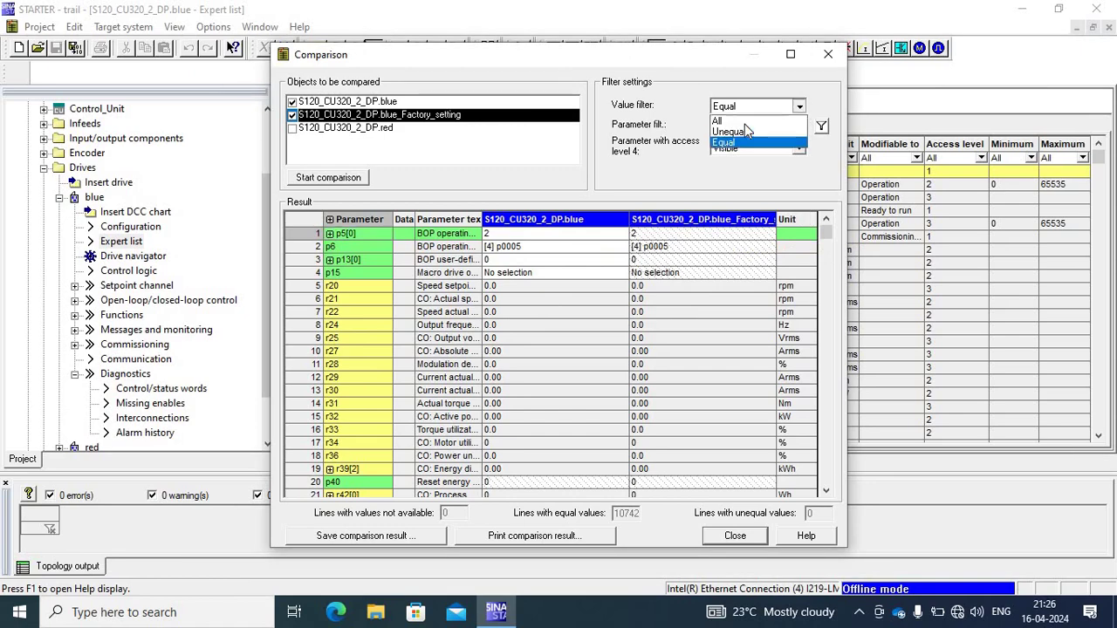
left_click(743, 121)
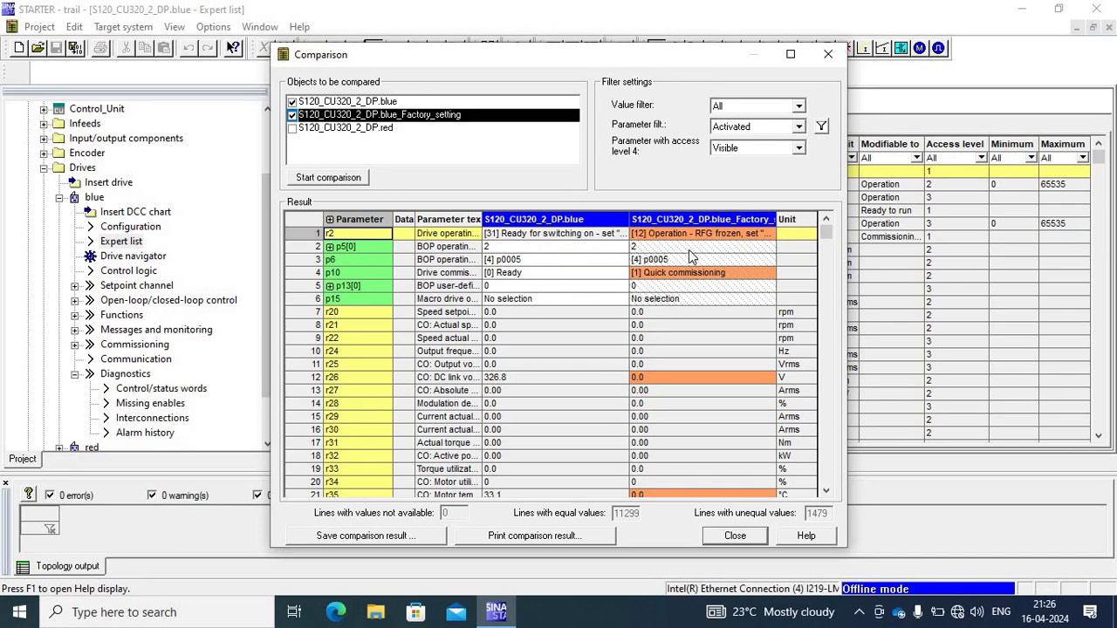
Compare the blue drive against the red drive instead of factory settings.
left_click(292, 129)
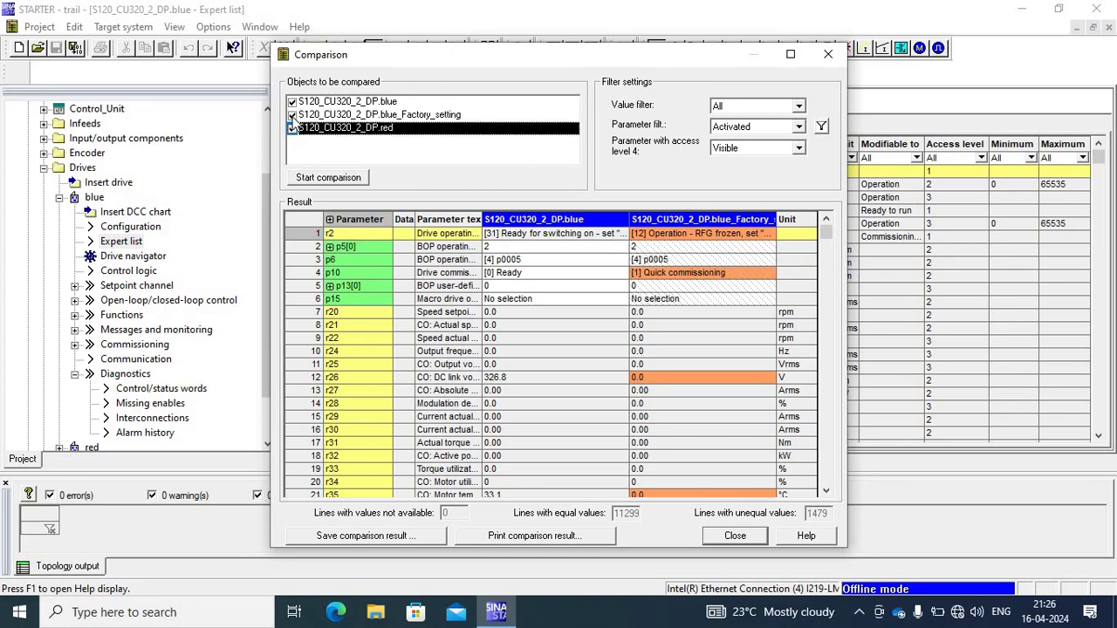
left_click(292, 115)
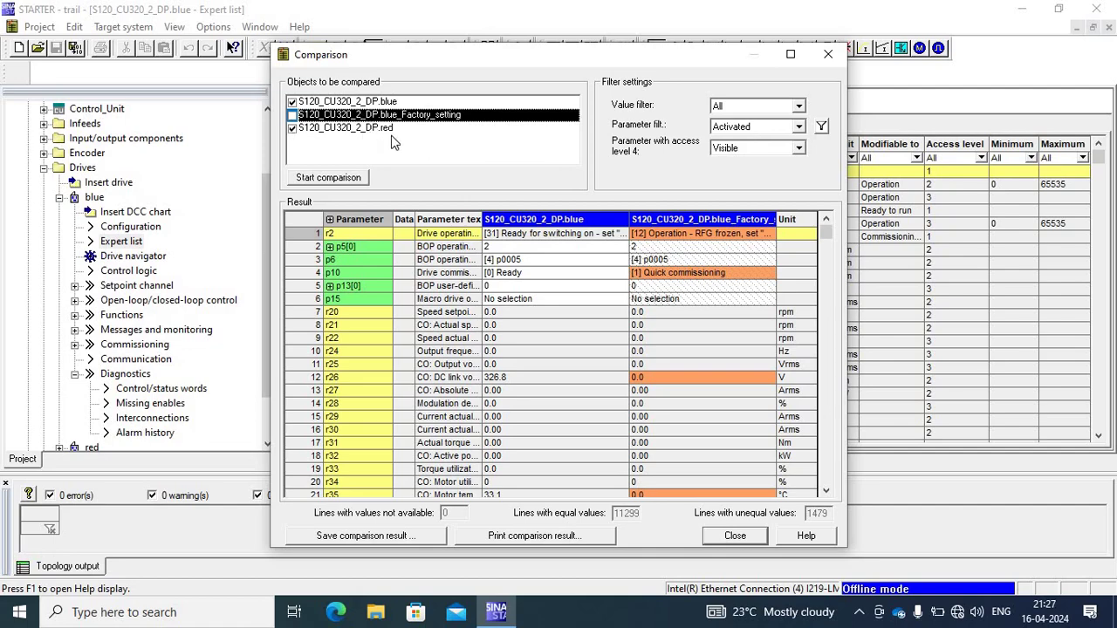
left_click(328, 178)
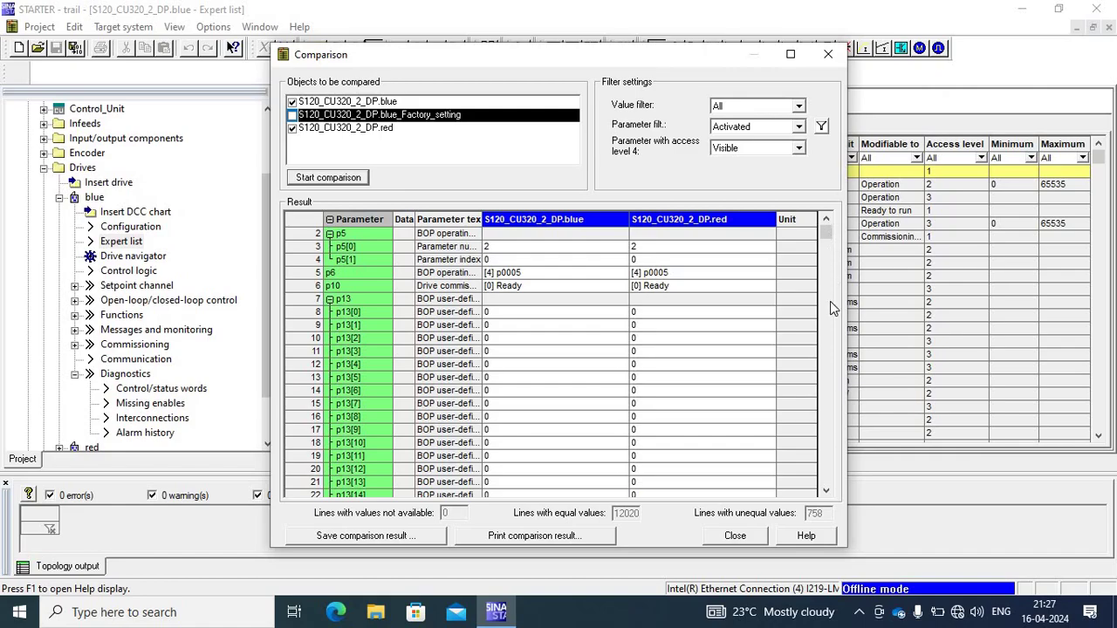
Filter the blue-versus-red results to Unequal (758 lines), then Equal (11647 lines).
left_click_drag(831, 303, 816, 255)
left_click(799, 107)
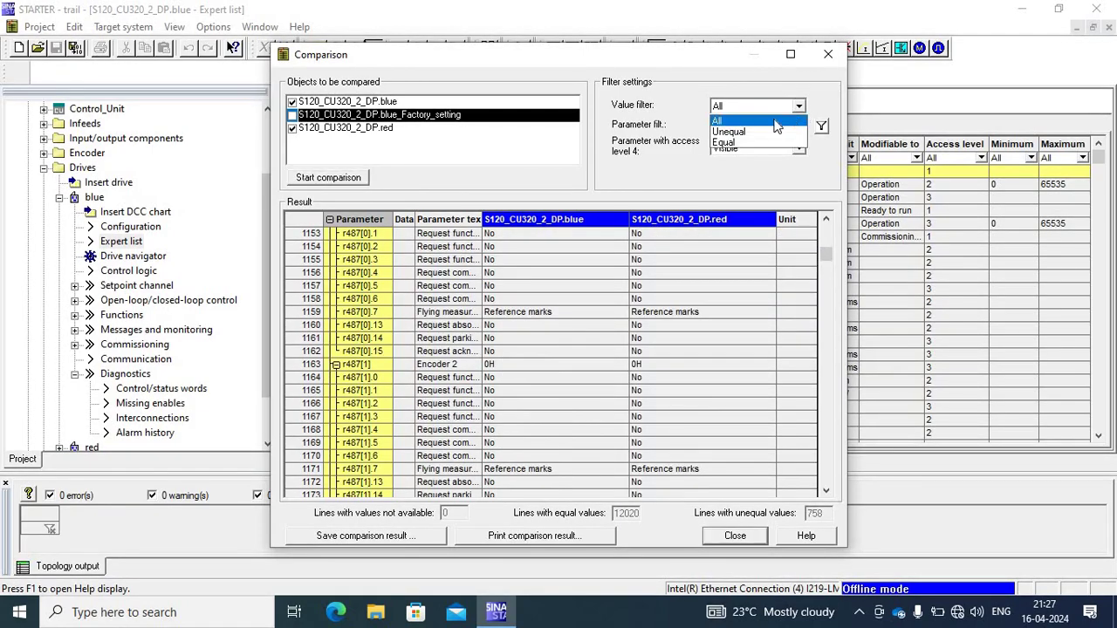
left_click(739, 130)
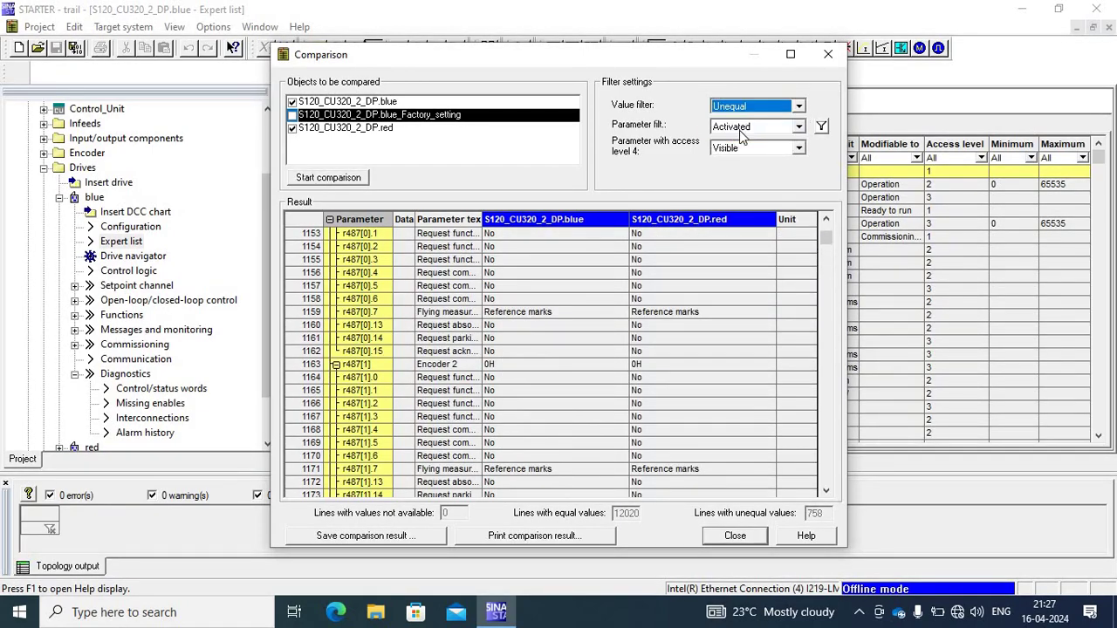
left_click(800, 106)
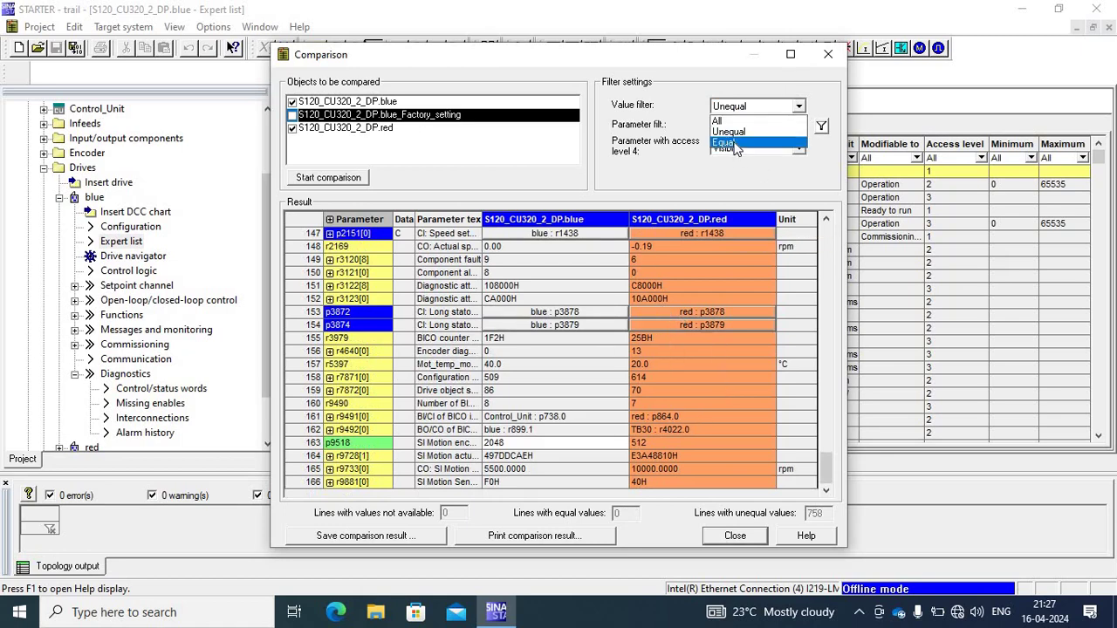
left_click(735, 143)
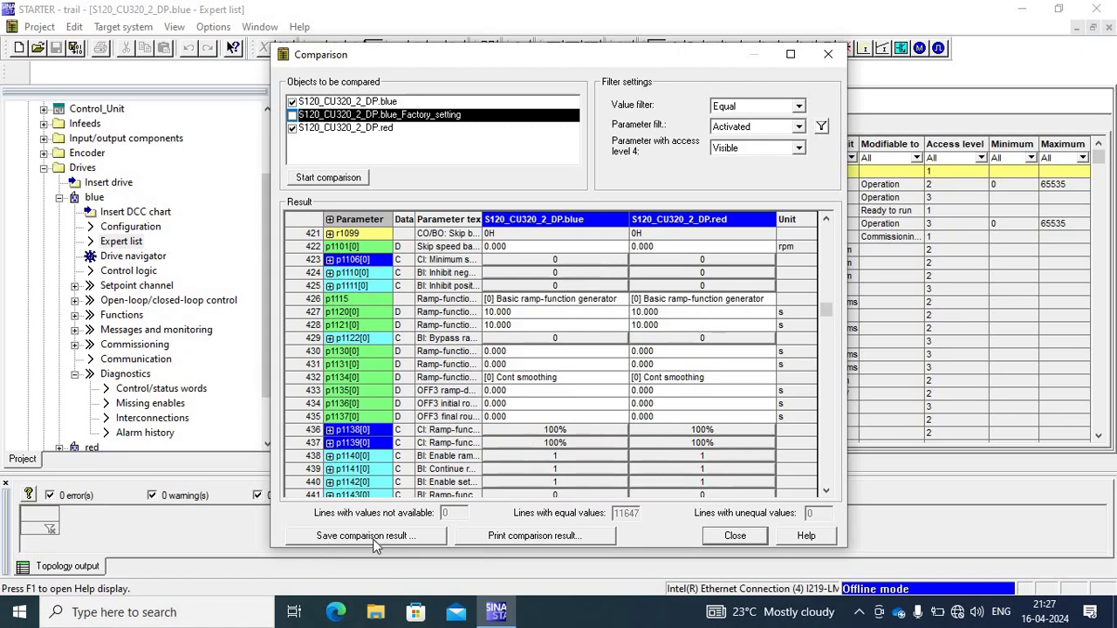
Close the Comparison dialog and collapse the blue drive node in the project tree.
left_click(738, 537)
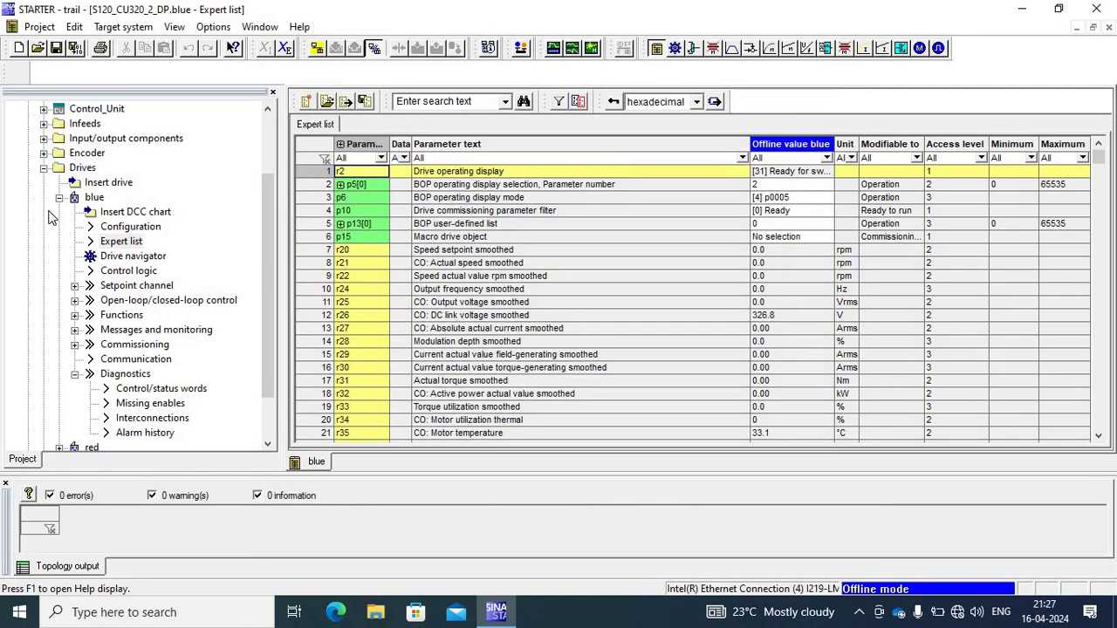
left_click(59, 198)
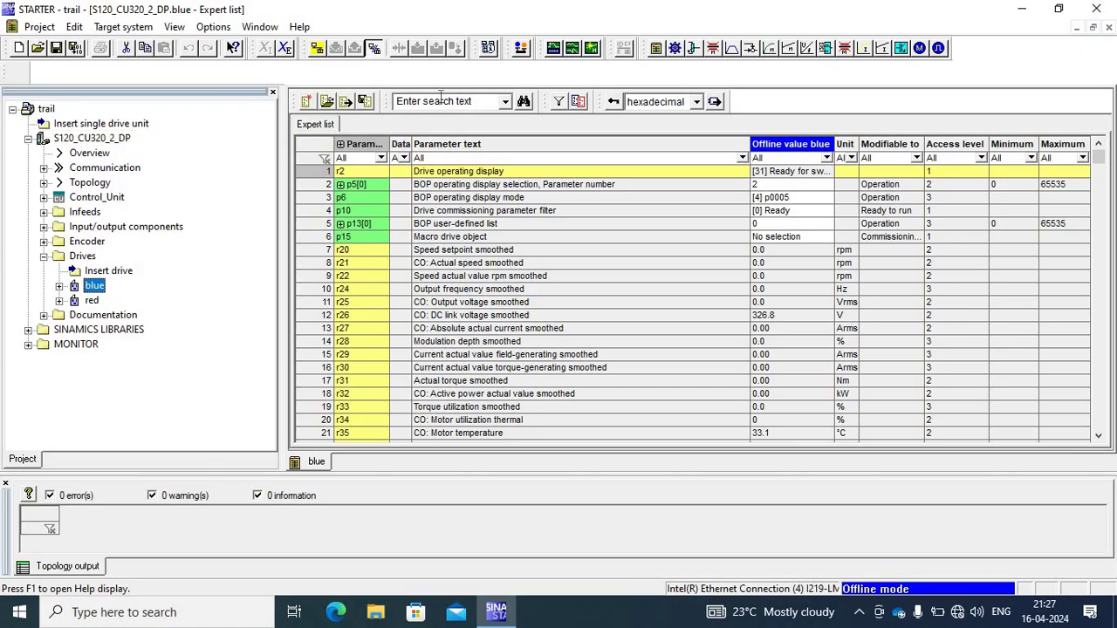
Save the project and start an object comparison against an object from a saved project.
left_click(522, 49)
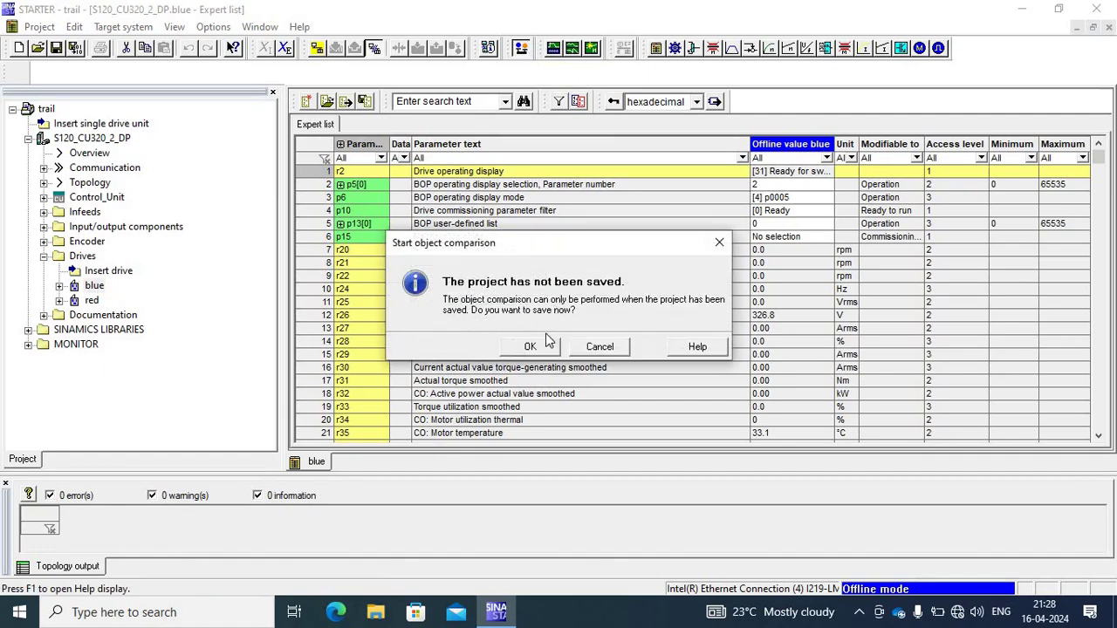
left_click(537, 348)
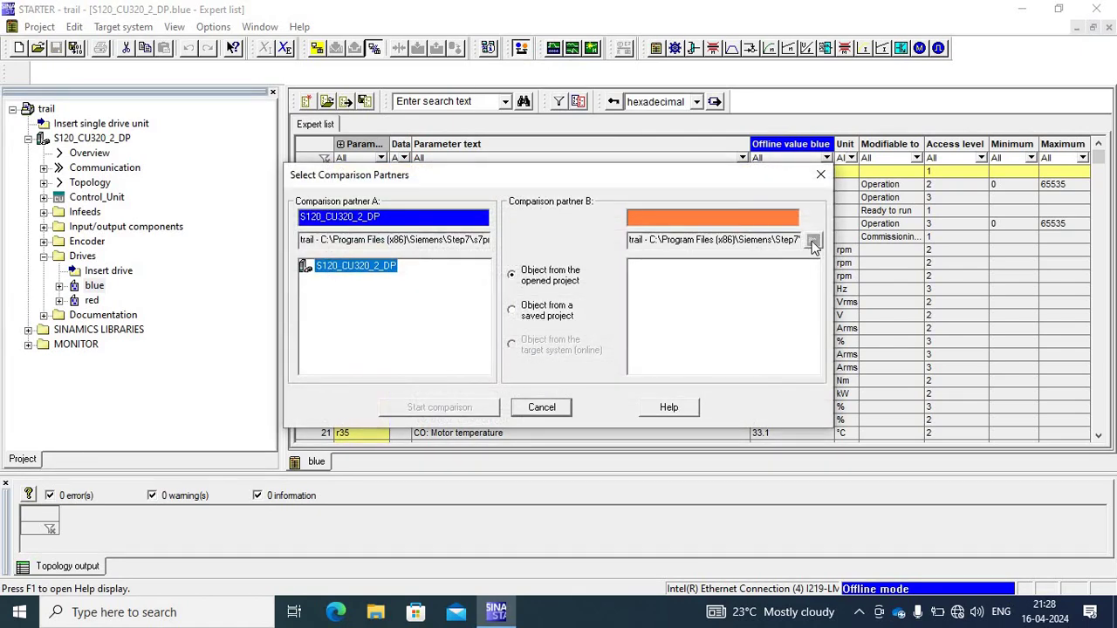
left_click(513, 312)
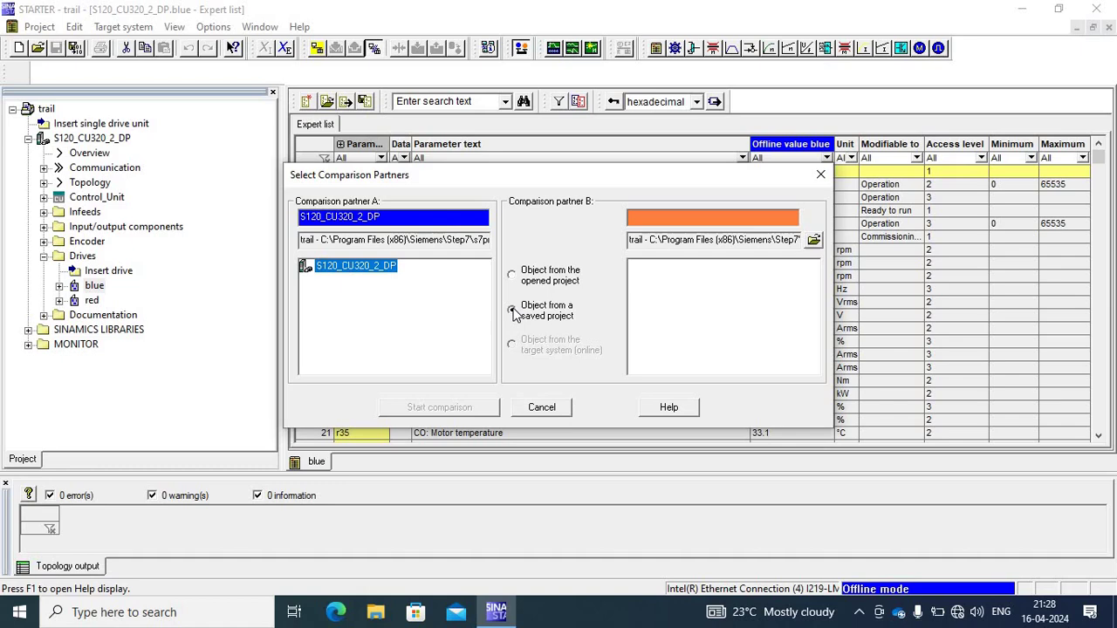
Select the saved project's S120_CU320_2_DP unit as comparison partner B.
left_click(814, 242)
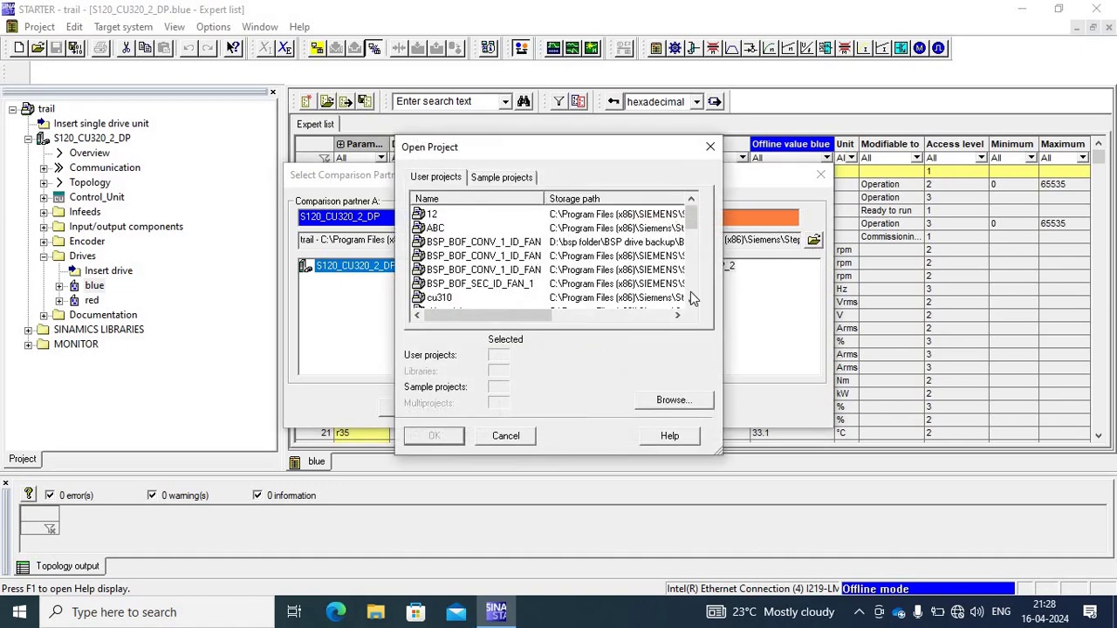
left_click(694, 303)
left_click(694, 303)
left_click(694, 303)
left_click(694, 303)
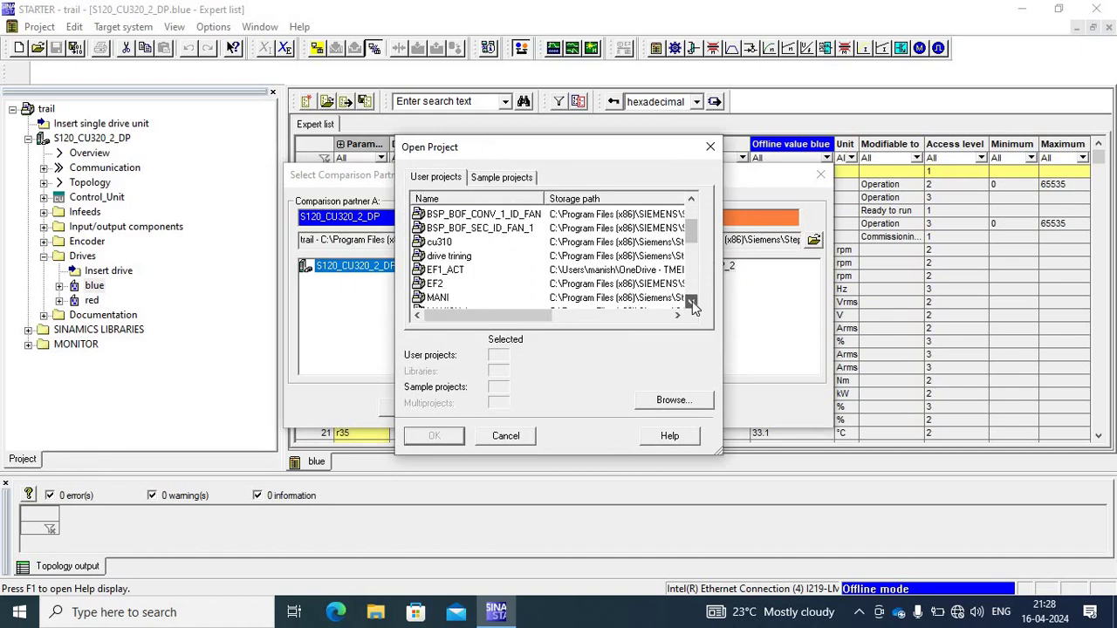
left_click(694, 303)
left_click(694, 303)
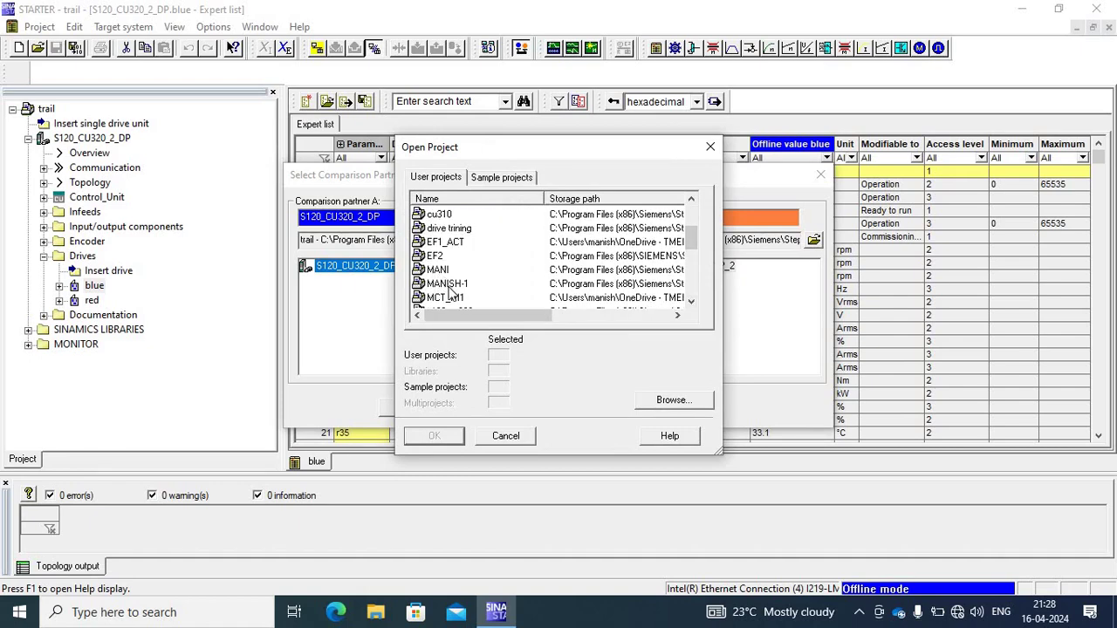
double_click(446, 288)
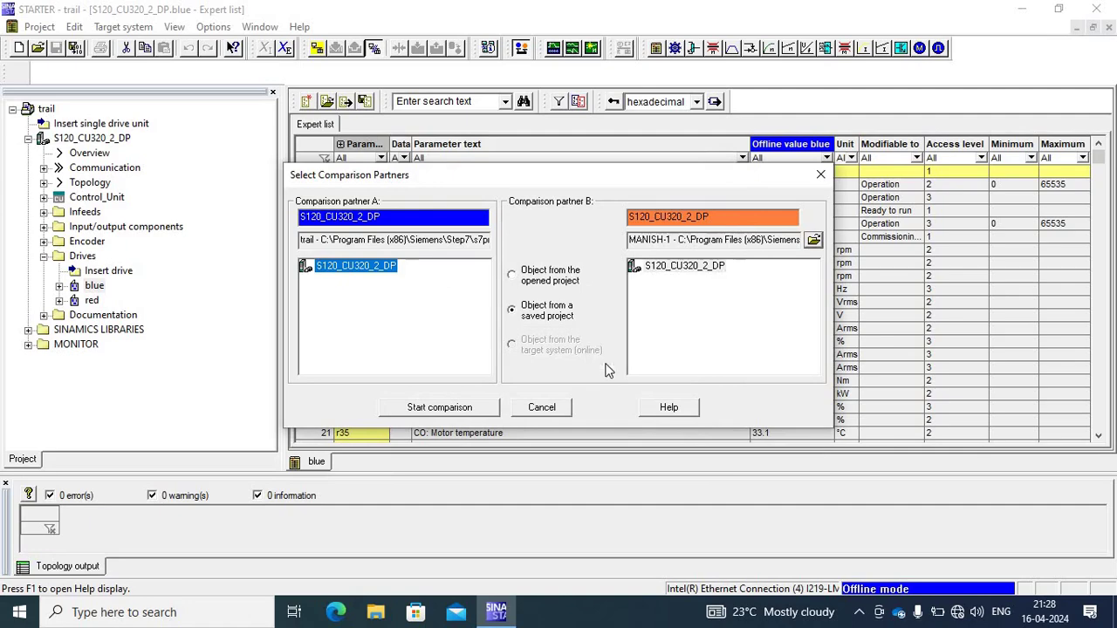
Compare the two S120_CU320_2_DP units, revealing differing topology and structure/loading parameters.
left_click(439, 408)
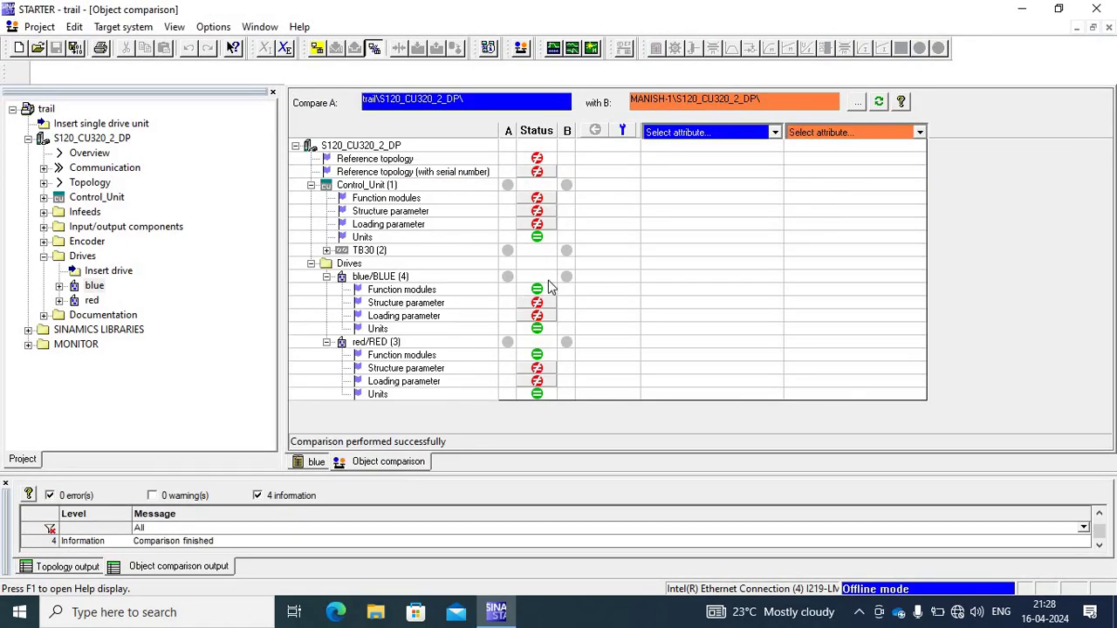